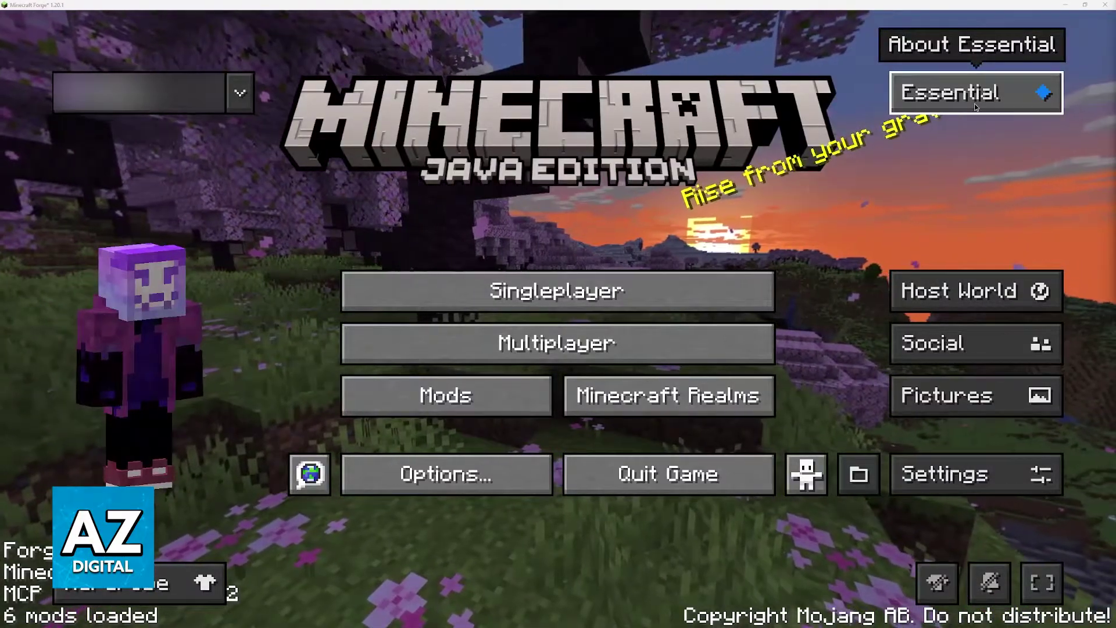
# - Open the Essential mod's information screen and scroll through its changelog
pyautogui.click(975, 107)
pyautogui.scroll(-5, 889, 291)
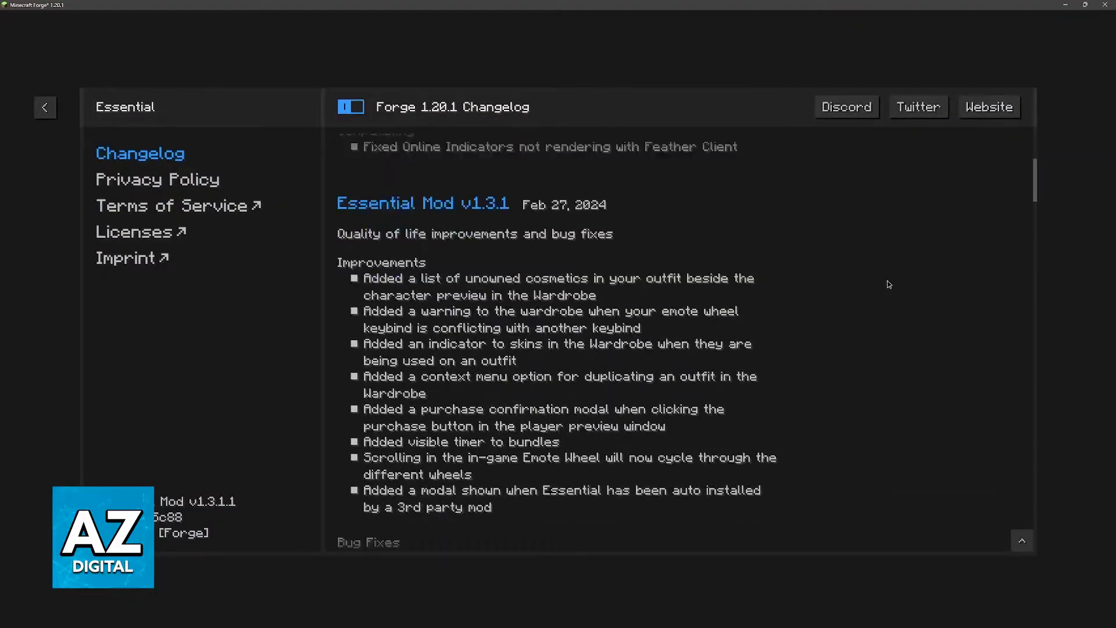
pyautogui.scroll(-5, 888, 281)
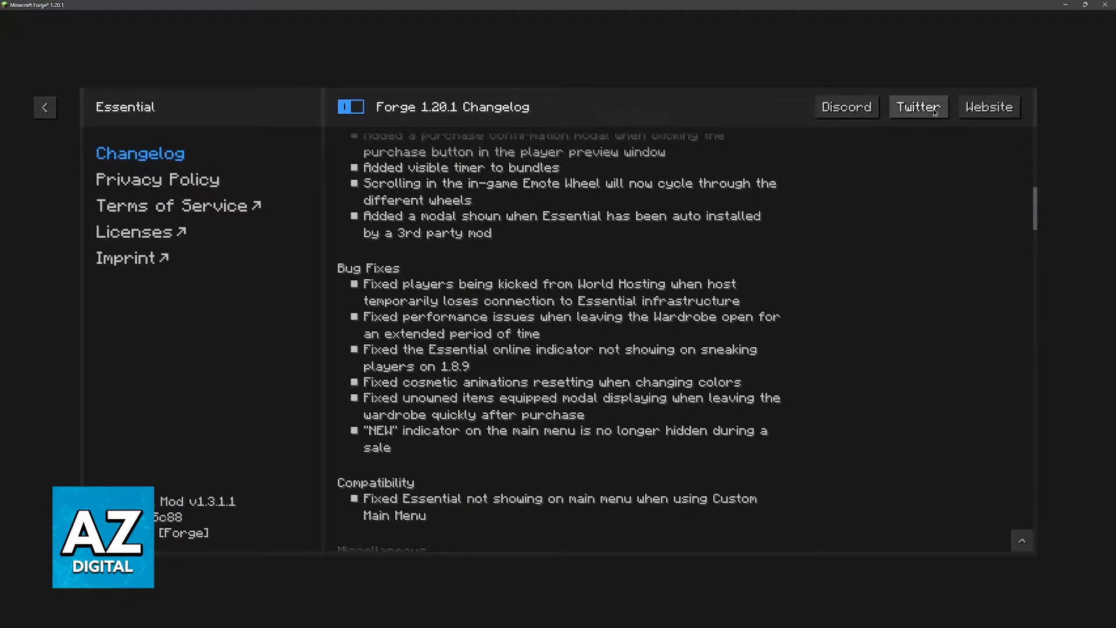
pyautogui.scroll(-3, 365, 142)
# - Toggle Full Changelog on and back to Forge 1.20.1 only, then quit Minecraft
pyautogui.click(353, 109)
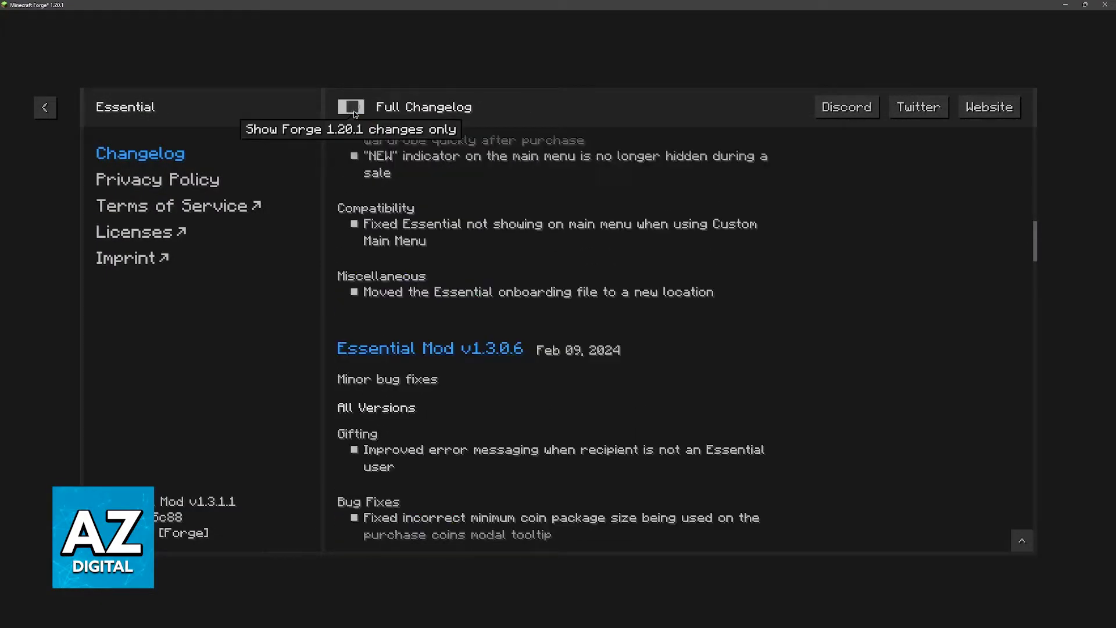
pyautogui.click(350, 107)
pyautogui.scroll(10, 424, 241)
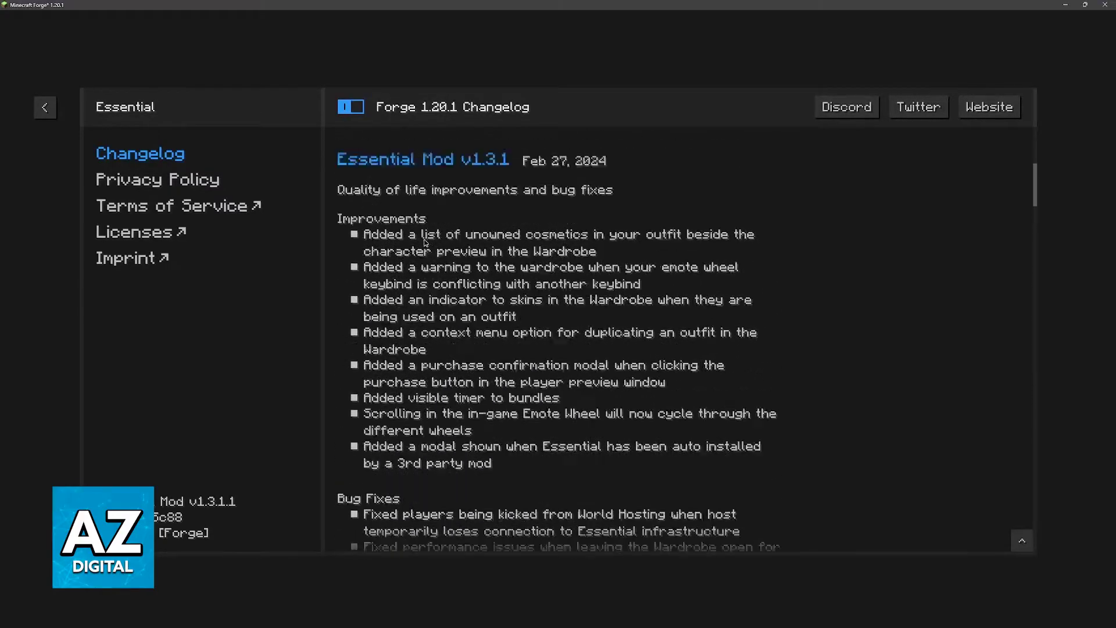
pyautogui.scroll(2, 425, 241)
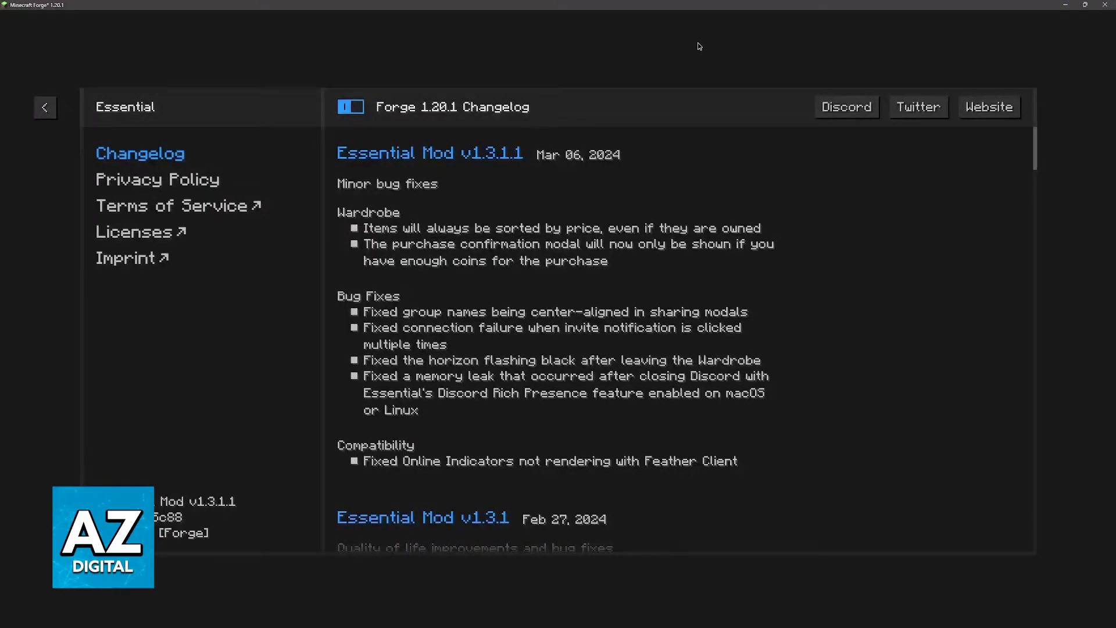
pyautogui.click(1104, 5)
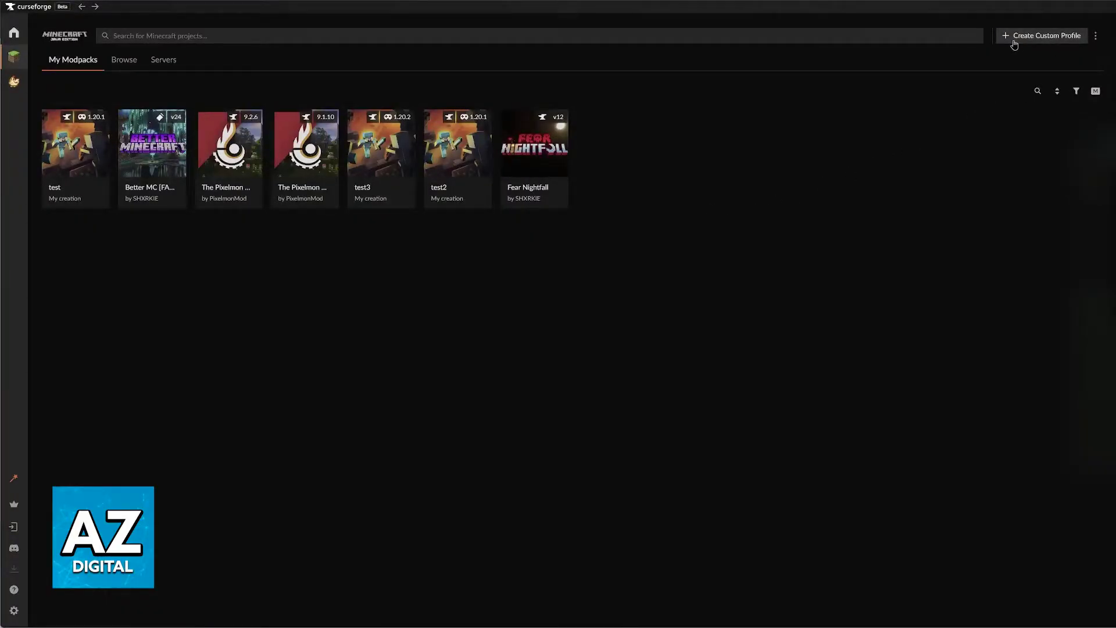
pyautogui.click(1040, 41)
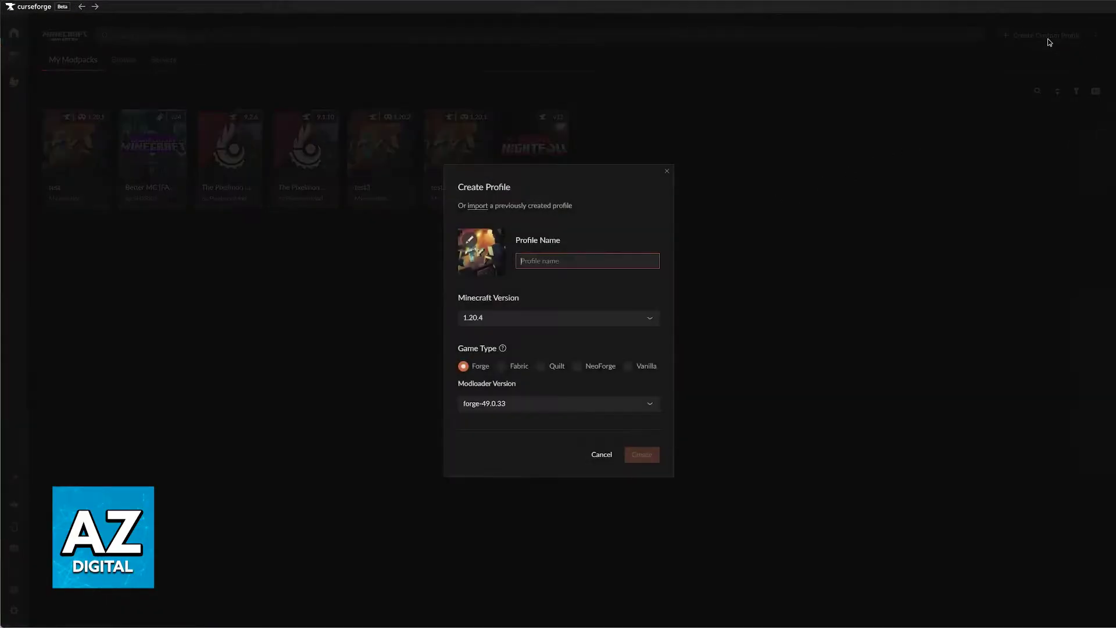
pyautogui.click(517, 405)
pyautogui.click(500, 420)
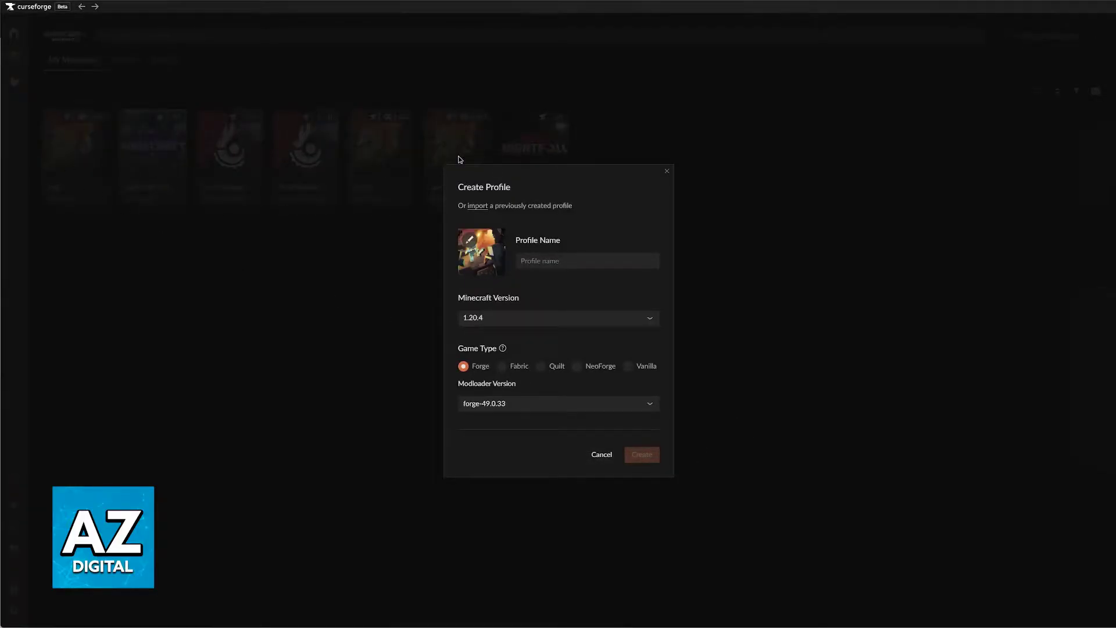
pyautogui.click(666, 172)
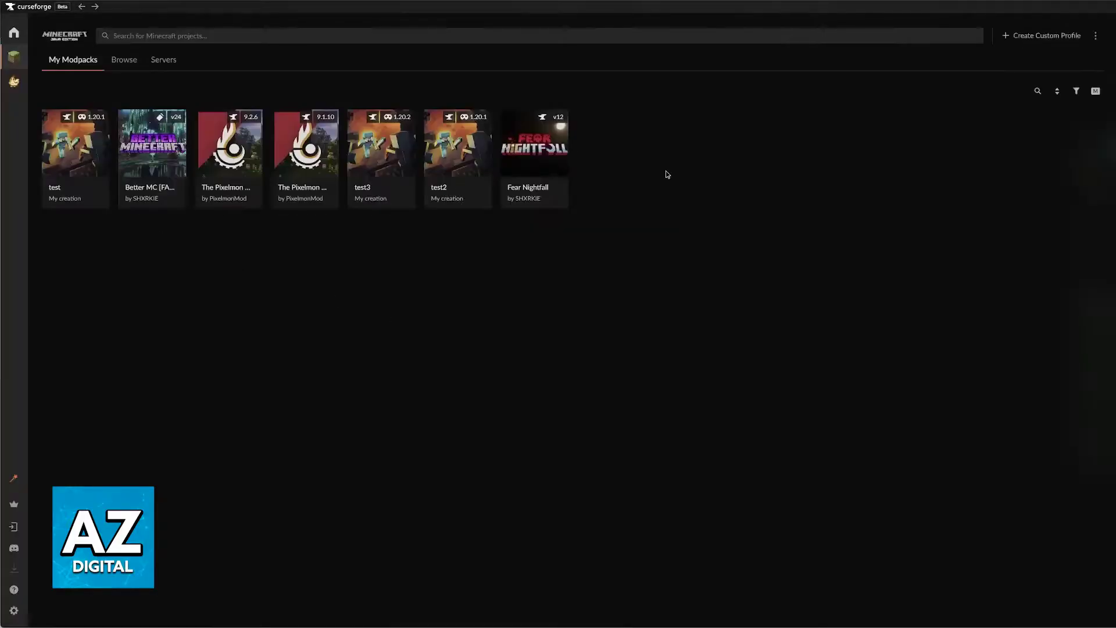
pyautogui.click(81, 134)
pyautogui.hotkey('alt', 'Left')
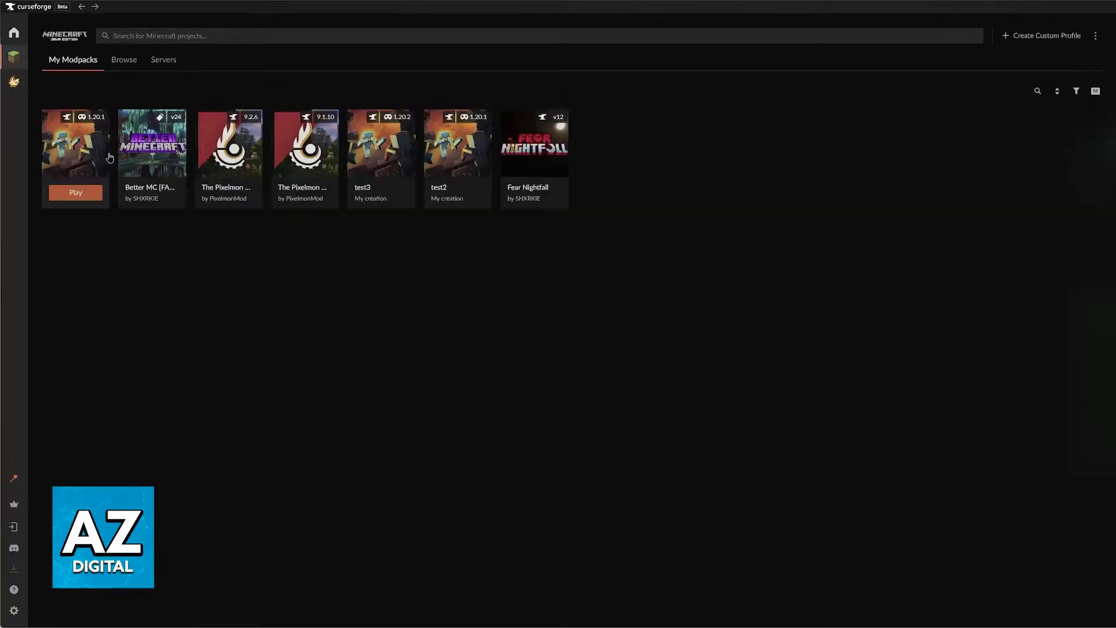
pyautogui.click(384, 175)
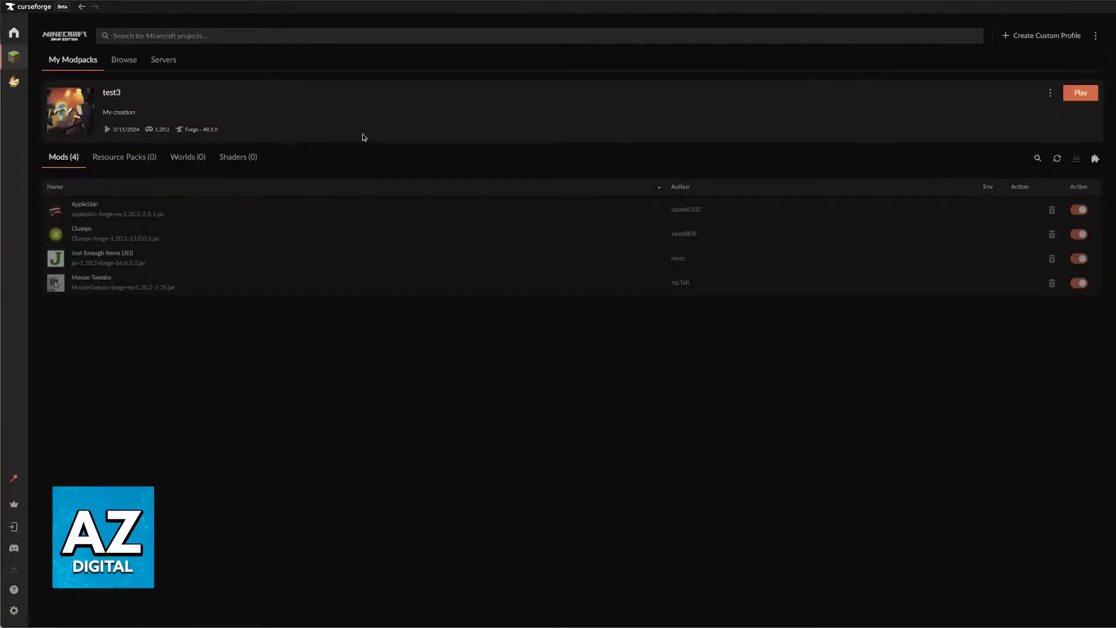
pyautogui.click(1091, 162)
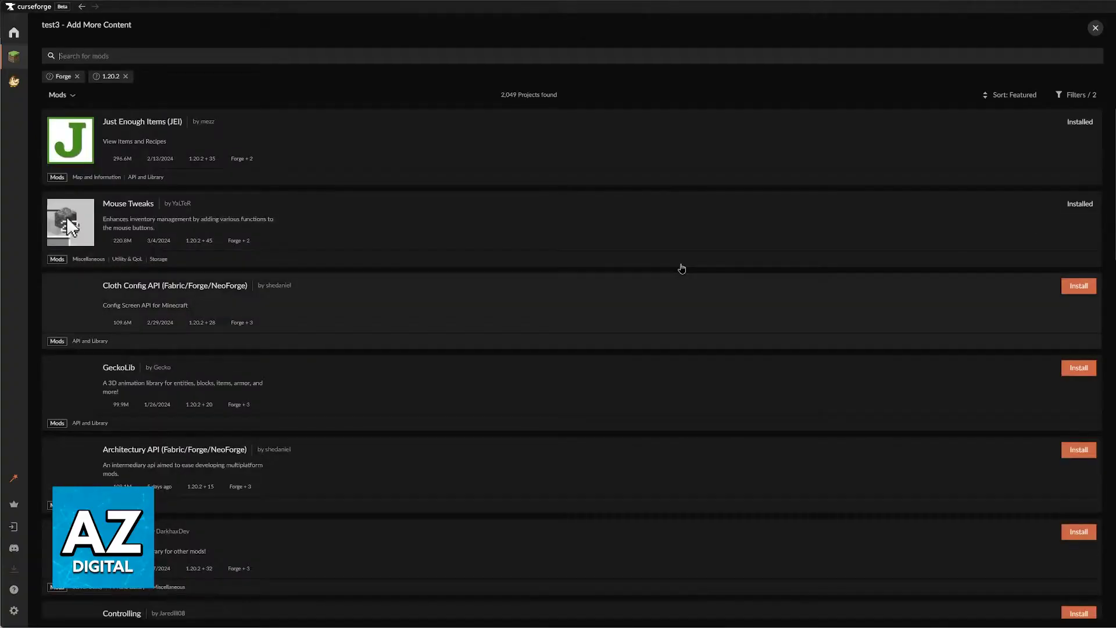
pyautogui.write('essen')
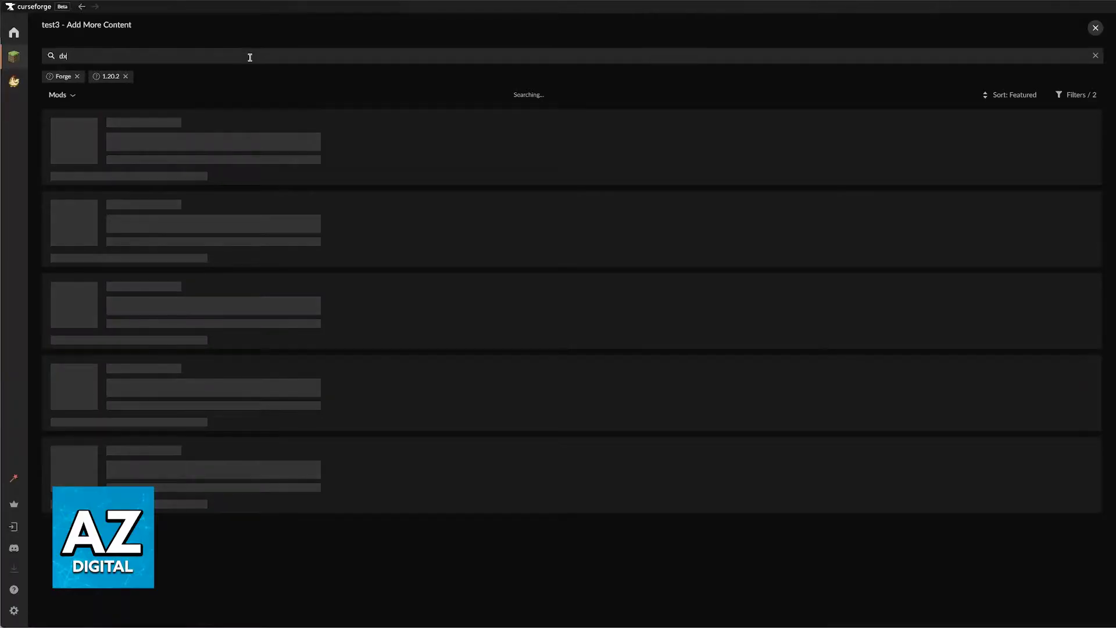
pyautogui.write('tial')
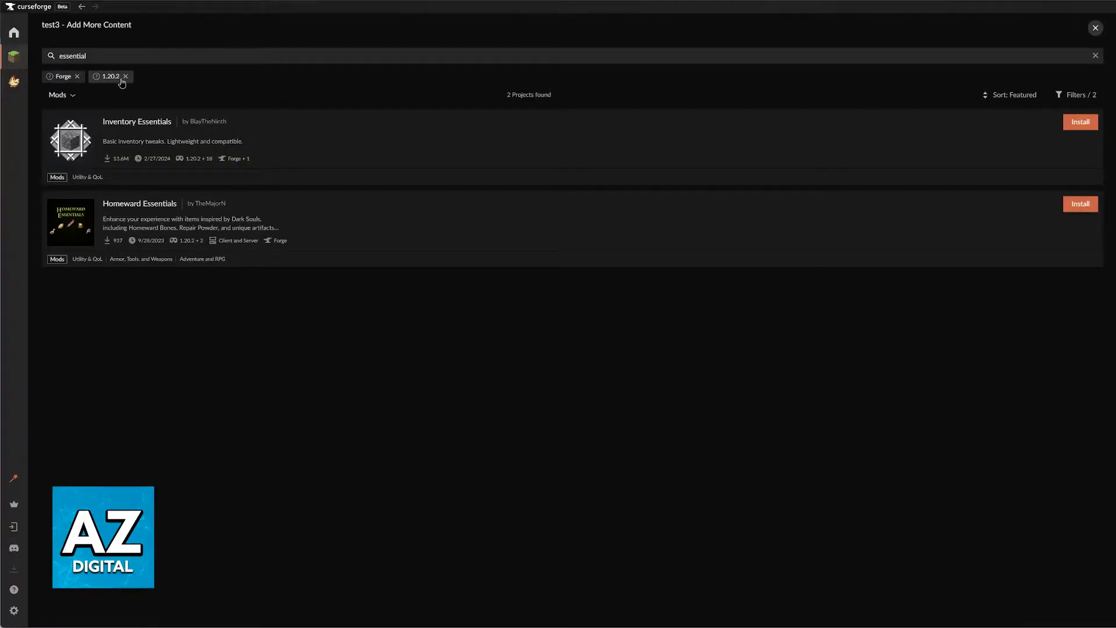
pyautogui.click(125, 76)
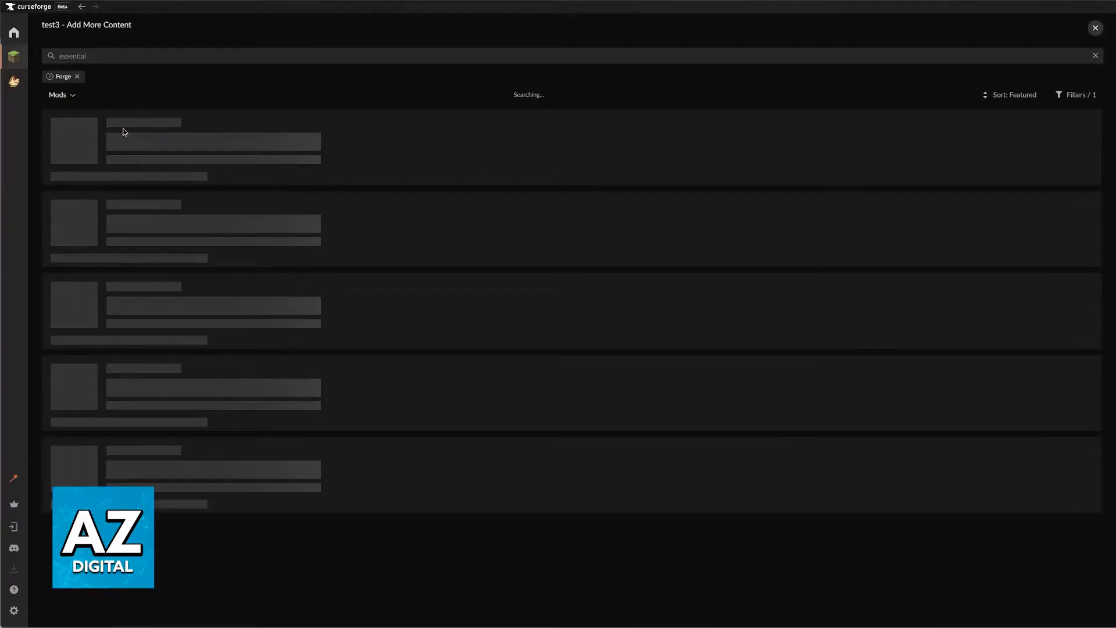
pyautogui.scroll(-2, 148, 340)
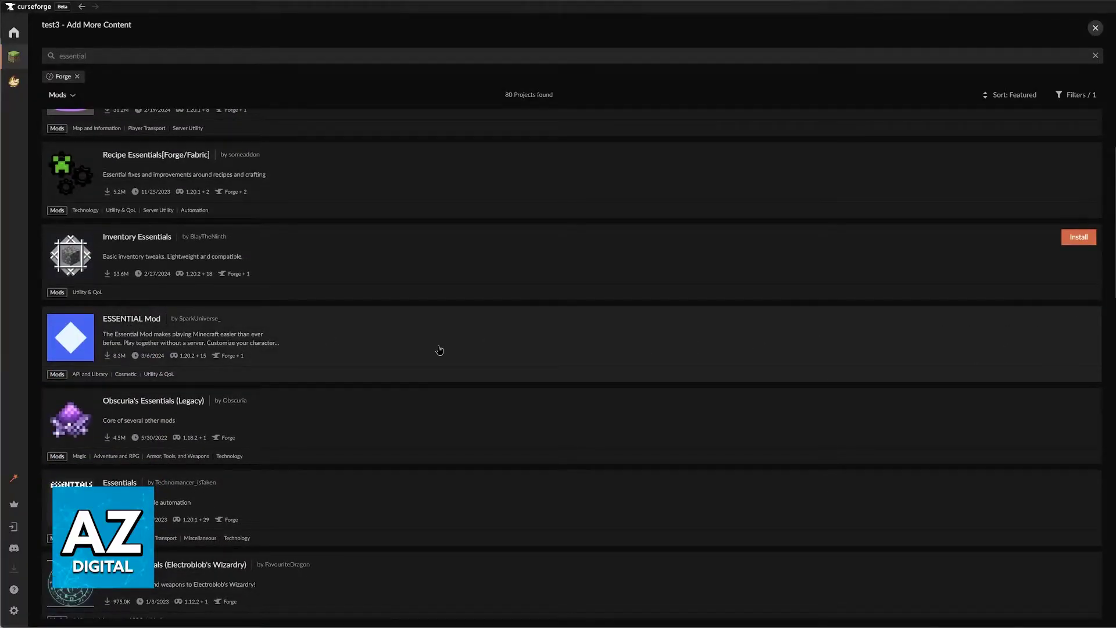
pyautogui.press('Escape')
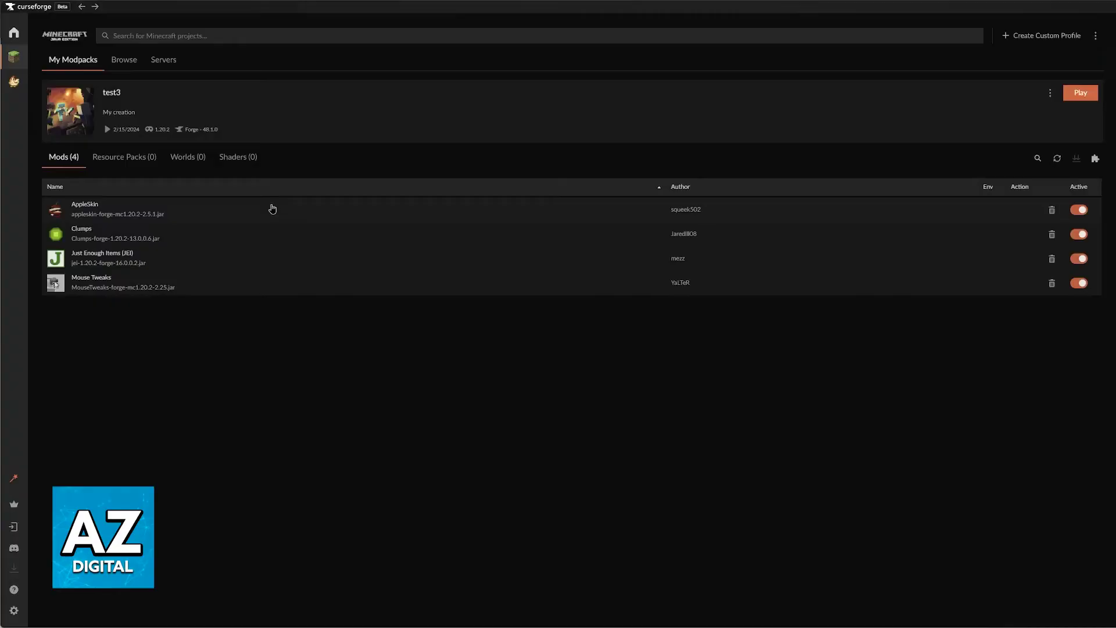
# - Go to the test2 modpack profile and browse content to add
pyautogui.click(73, 59)
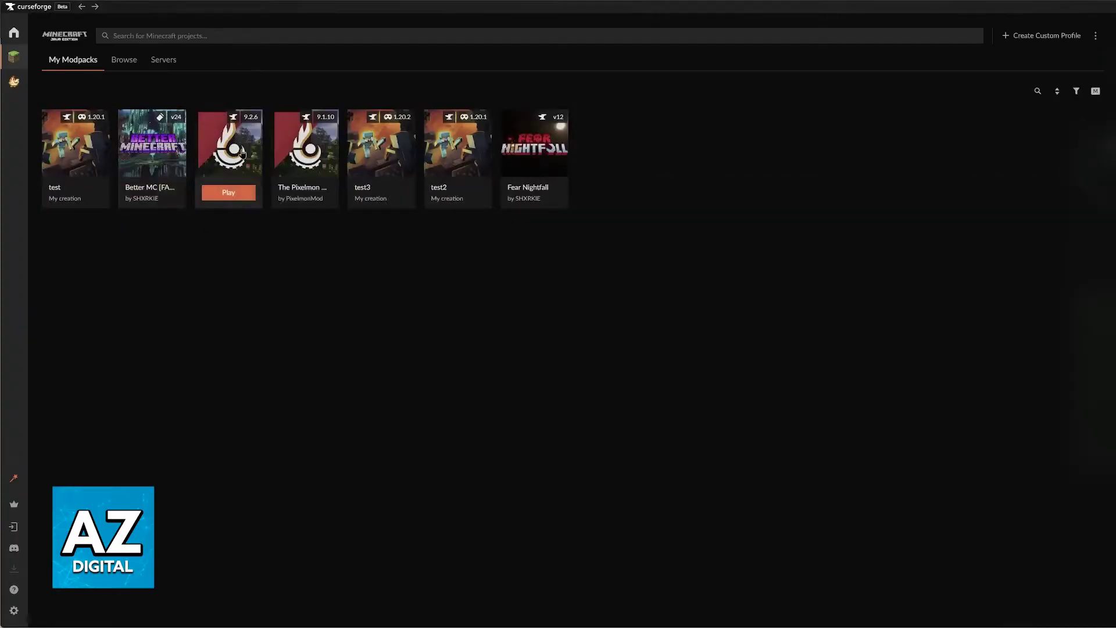
pyautogui.click(462, 140)
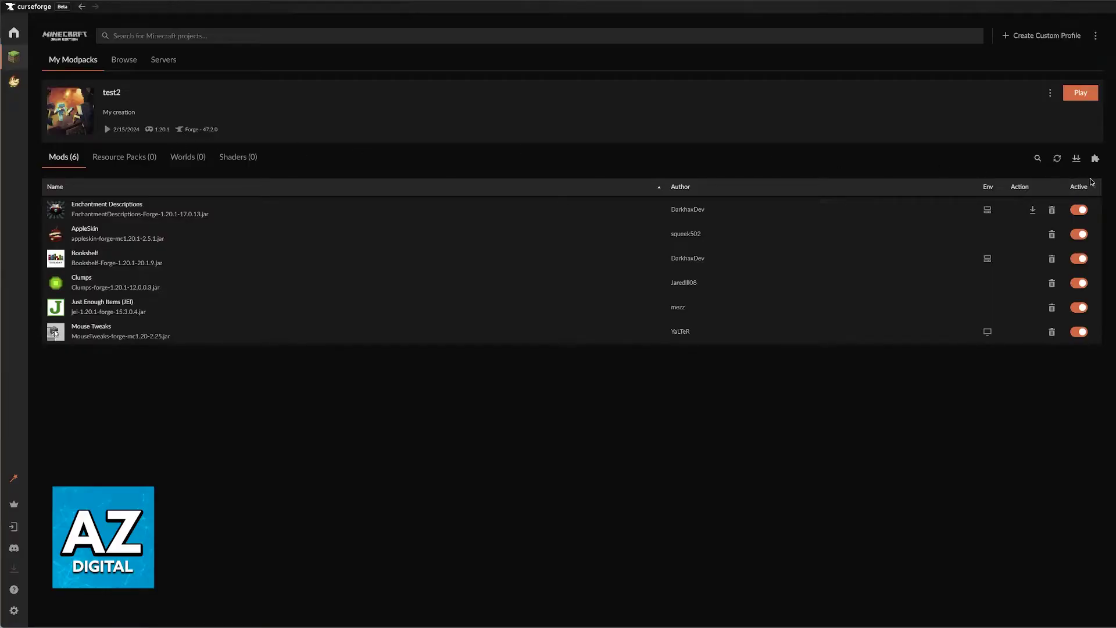
pyautogui.click(1094, 158)
# - Search 'essen', install ESSENTIAL Mod into test2, and return to My Modpacks
pyautogui.write('essen')
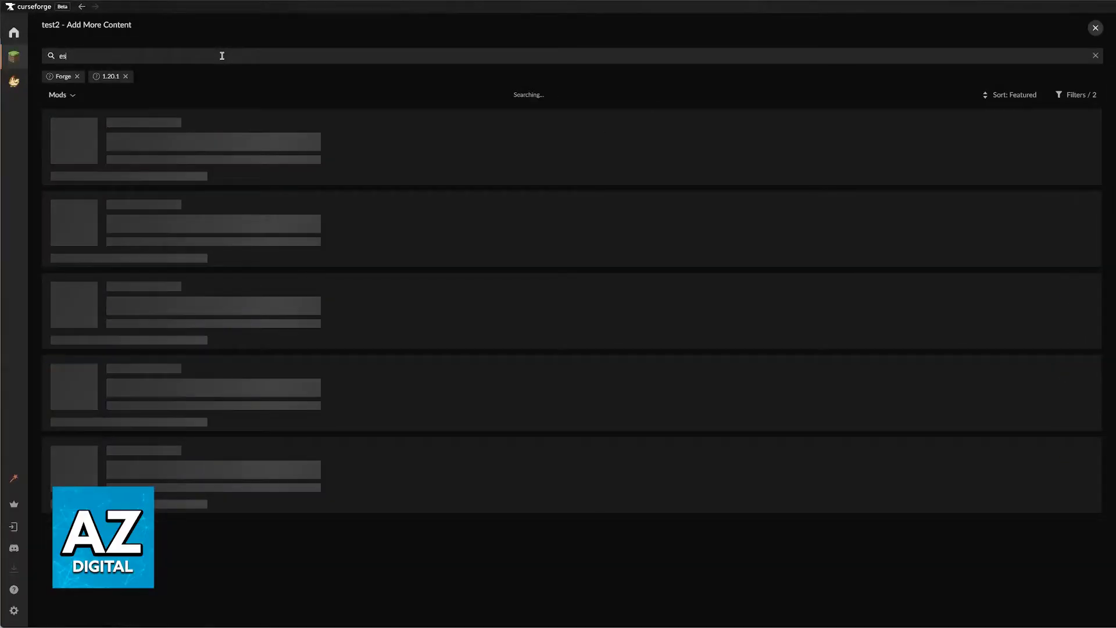
pyautogui.scroll(-3, 283, 262)
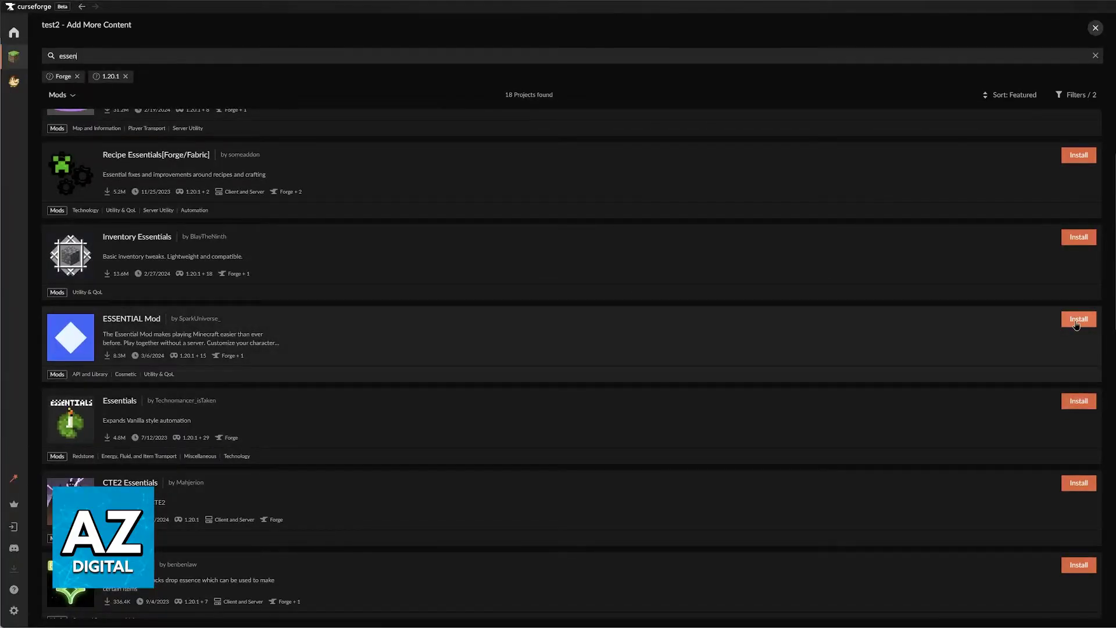
pyautogui.click(1076, 321)
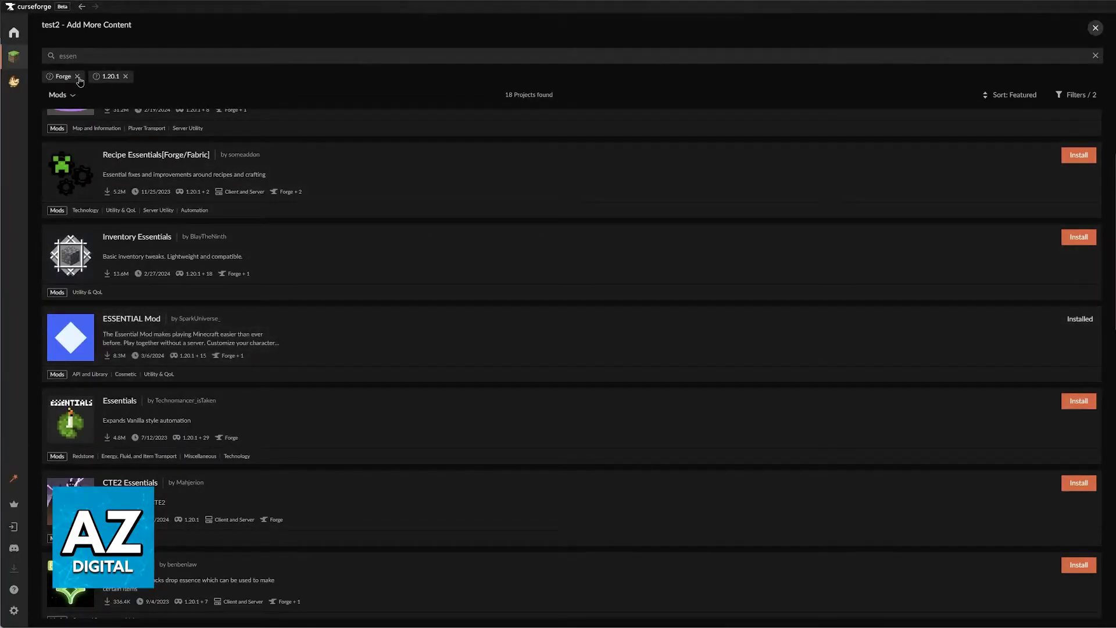
pyautogui.press('Escape')
pyautogui.hotkey('alt', 'Left')
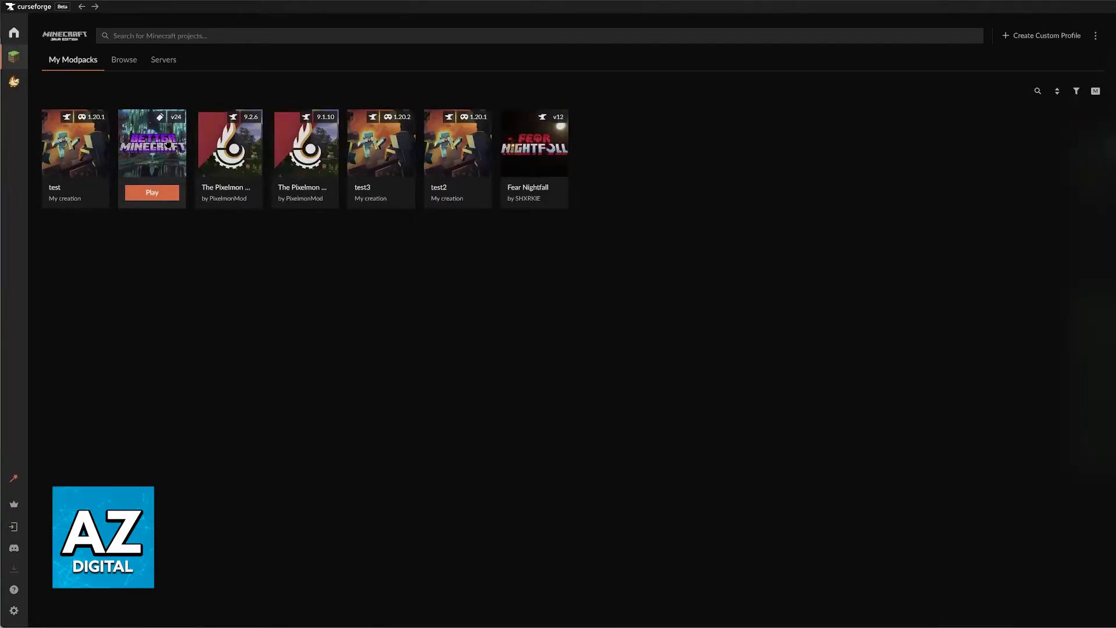
# - Show The Pixelmon Modpack's Mods (11) tab listing its installed mods
pyautogui.click(322, 140)
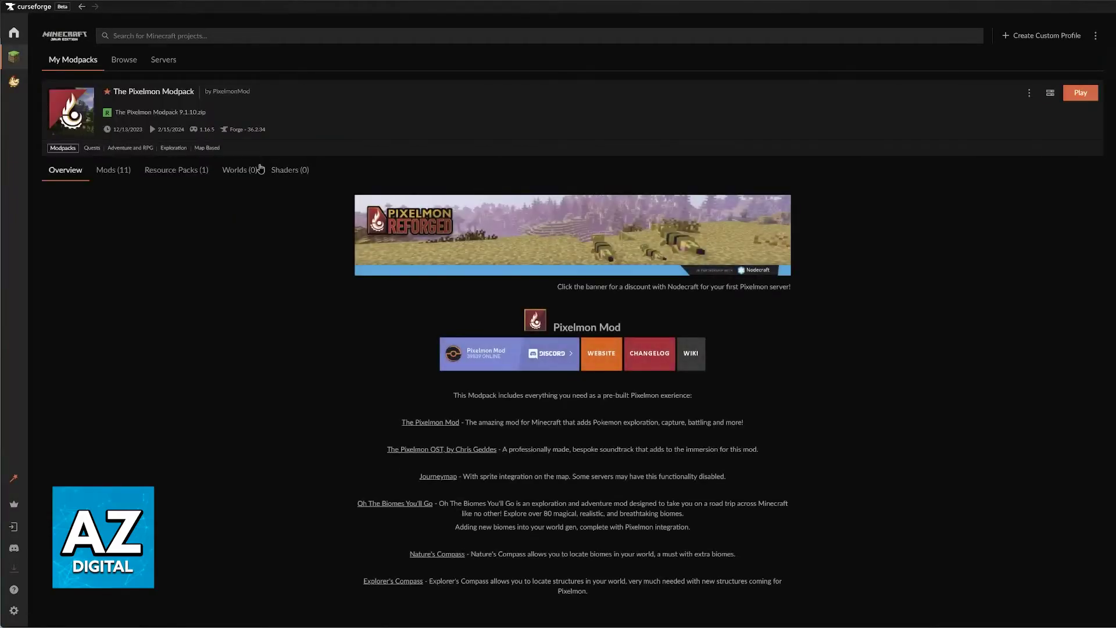
pyautogui.click(127, 181)
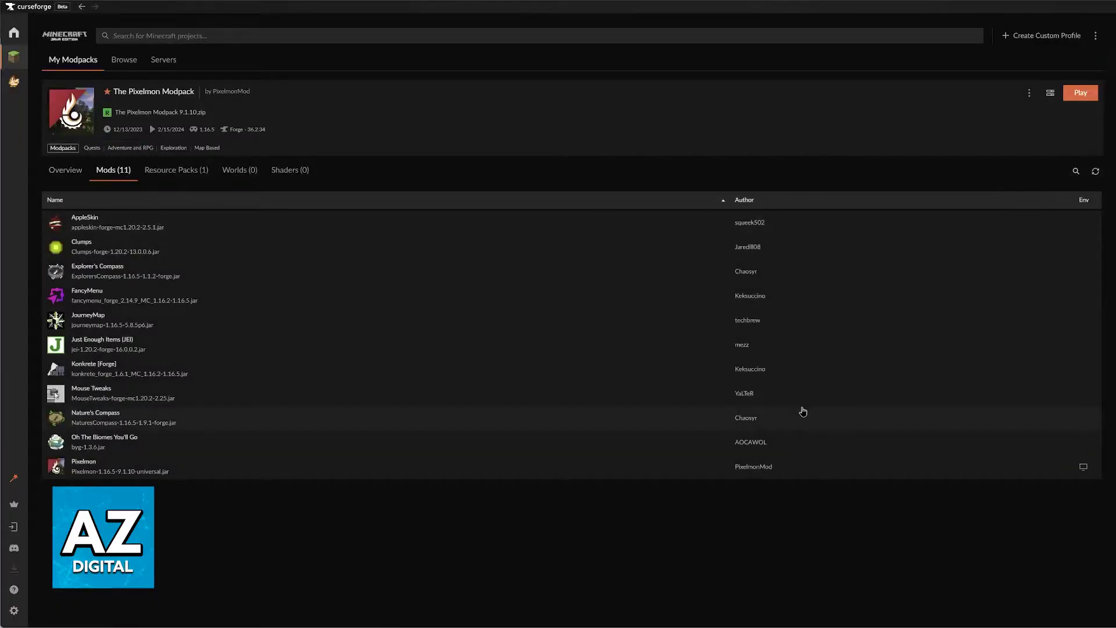
pyautogui.moveTo(765, 626)
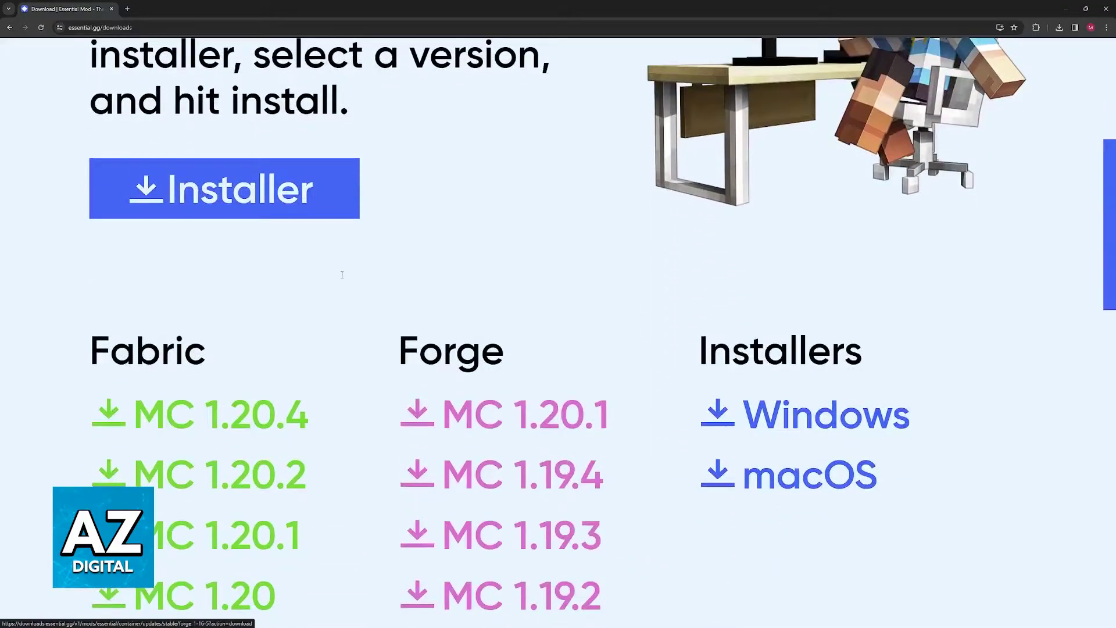
# - Highlight the Forge heading on the essential.gg downloads page
pyautogui.moveTo(404, 226); pyautogui.dragTo(515, 216)
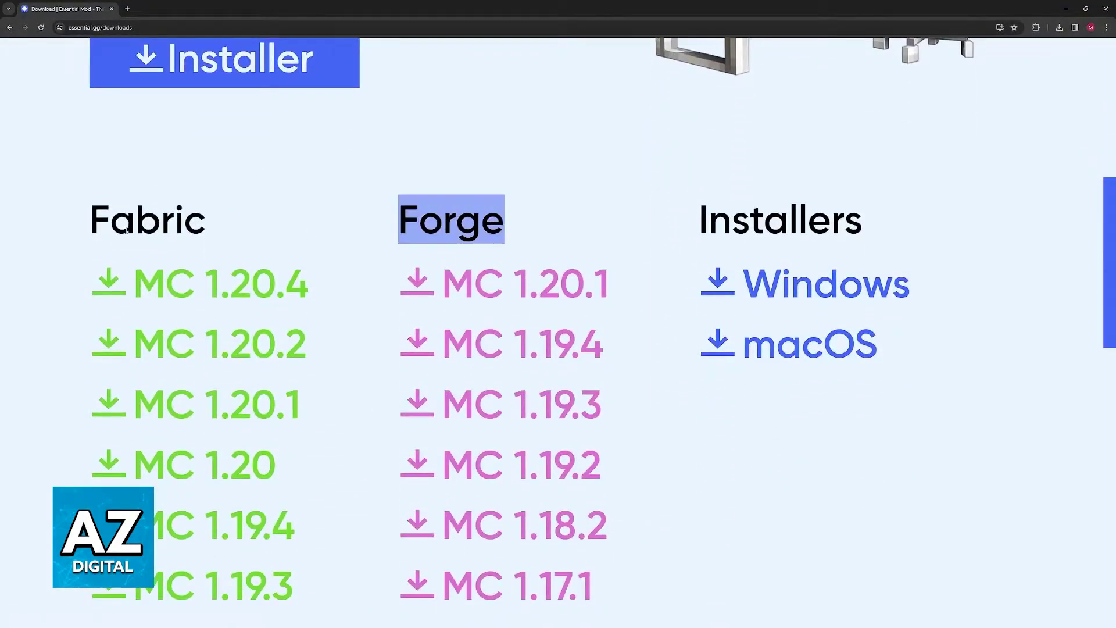
pyautogui.moveTo(207, 220); pyautogui.dragTo(107, 215)
pyautogui.click(108, 215)
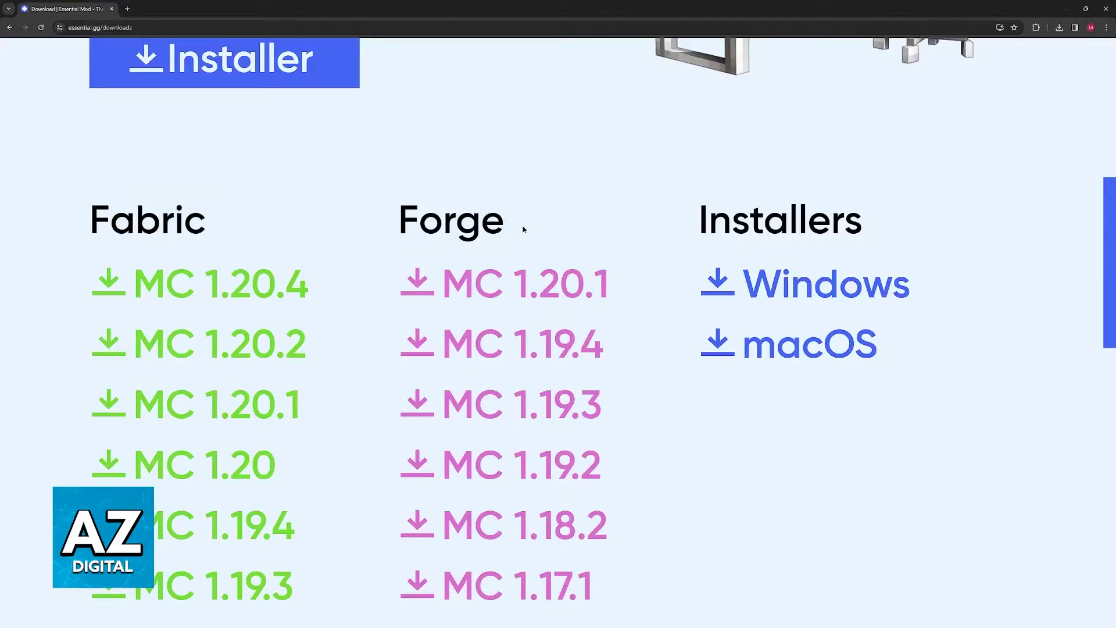
pyautogui.moveTo(523, 229); pyautogui.dragTo(397, 221)
pyautogui.click(366, 219)
pyautogui.moveTo(207, 219); pyautogui.dragTo(108, 220)
pyautogui.click(108, 219)
# - Locate the Forge MC 1.16.5 download, then open the Pixelmon Modpack's ⋮ options in CurseForge
pyautogui.click(695, 619)
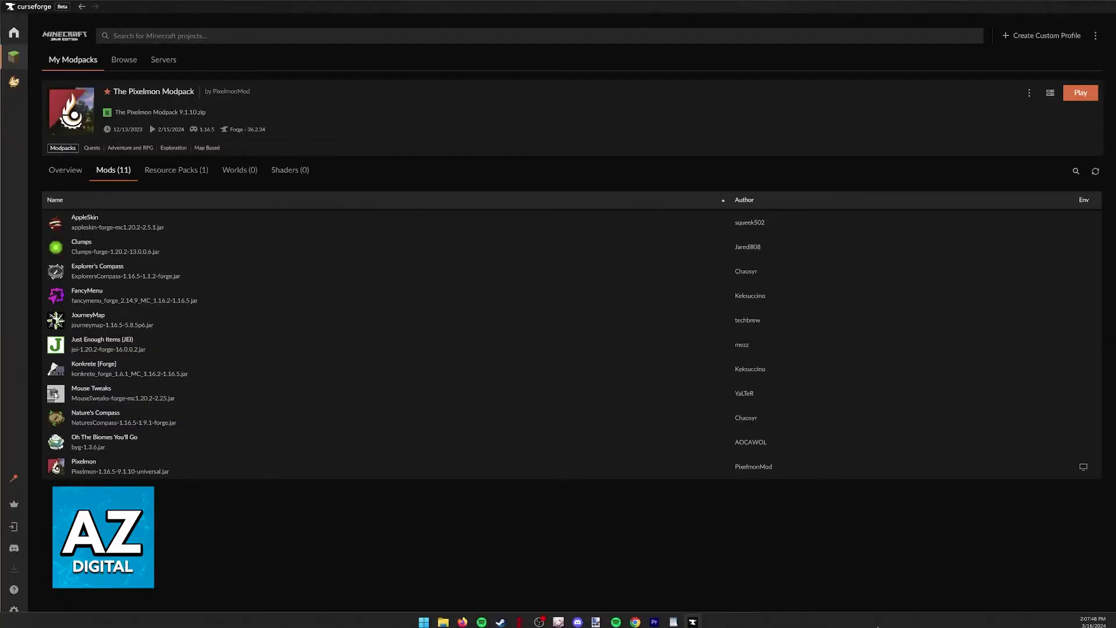
pyautogui.click(636, 618)
pyautogui.scroll(-7, 578, 411)
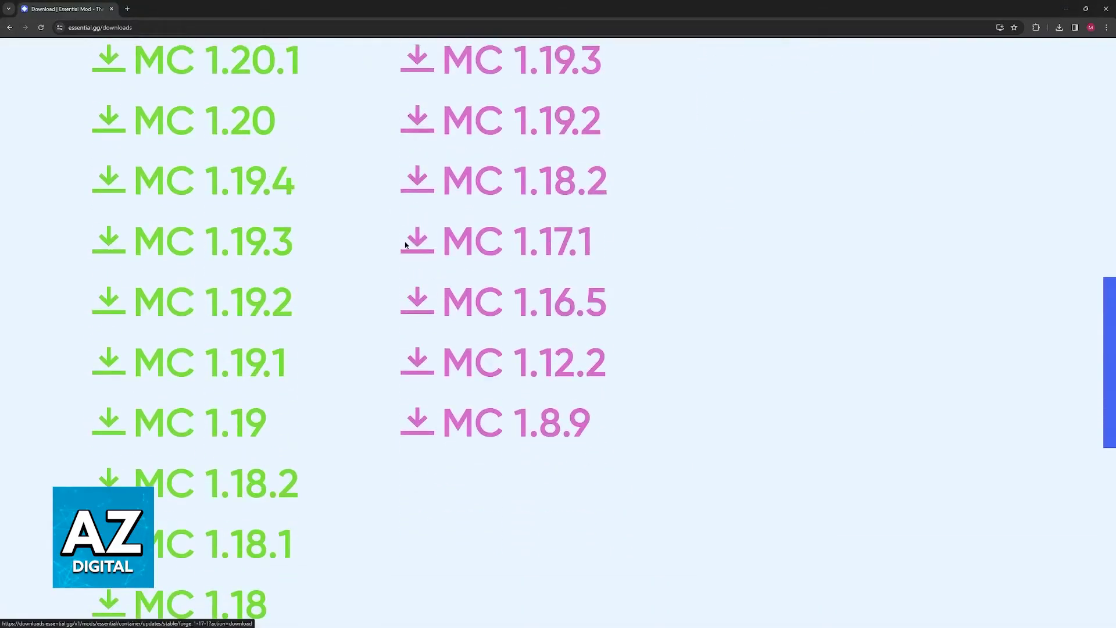
pyautogui.scroll(1, 529, 297)
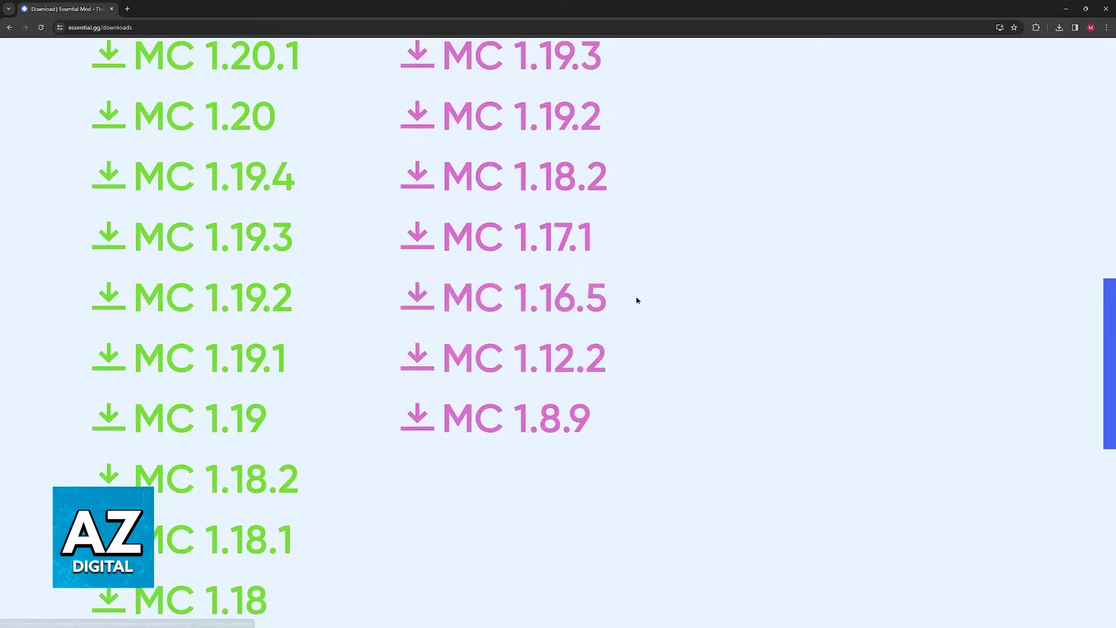
pyautogui.scroll(-4, 552, 285)
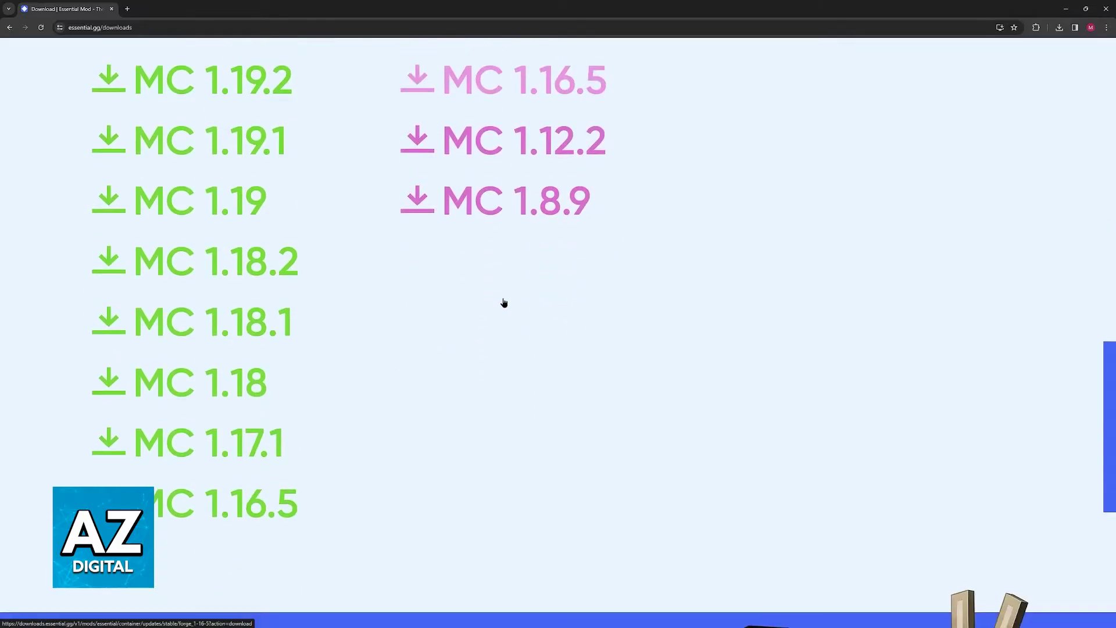
pyautogui.scroll(1, 504, 304)
pyautogui.scroll(-5, 526, 356)
pyautogui.scroll(8, 551, 334)
pyautogui.scroll(12, 555, 331)
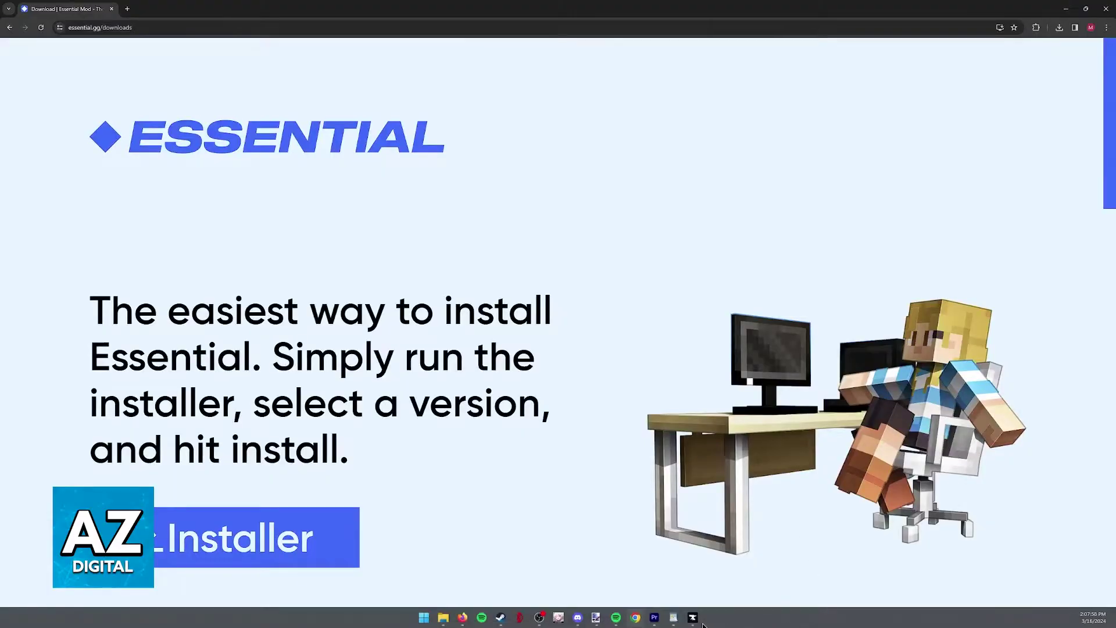
pyautogui.click(693, 618)
pyautogui.click(1030, 93)
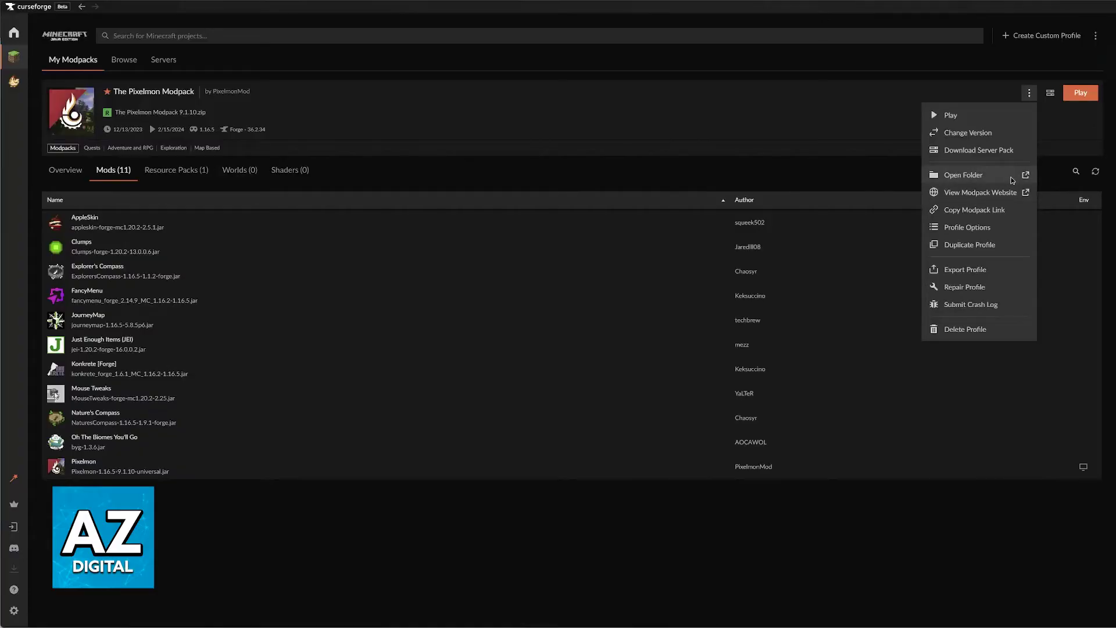
# - Put Essential-forge_1-16-5.jar in the Pixelmon Modpack's mods folder and launch the modpack
pyautogui.click(974, 176)
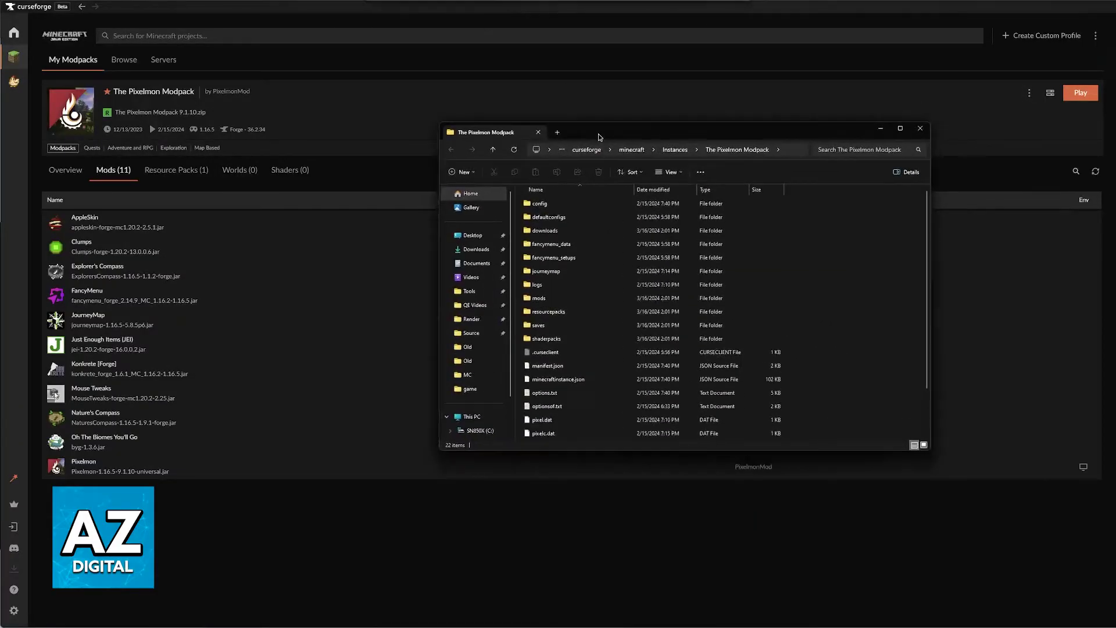
pyautogui.doubleClick(554, 298)
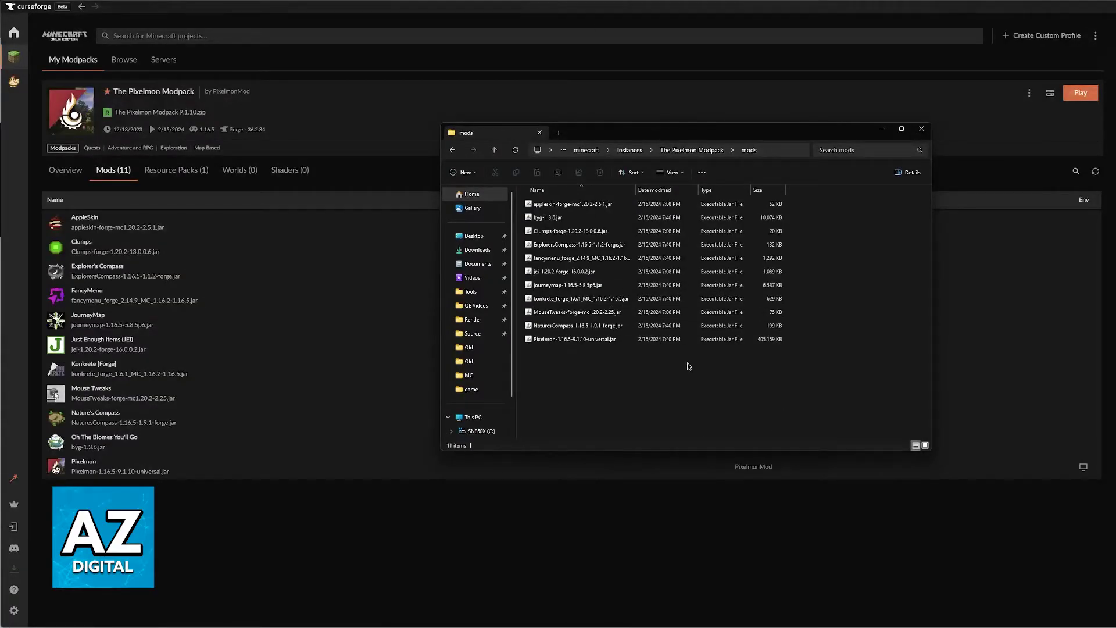
pyautogui.moveTo(1115, 354); pyautogui.dragTo(593, 359)
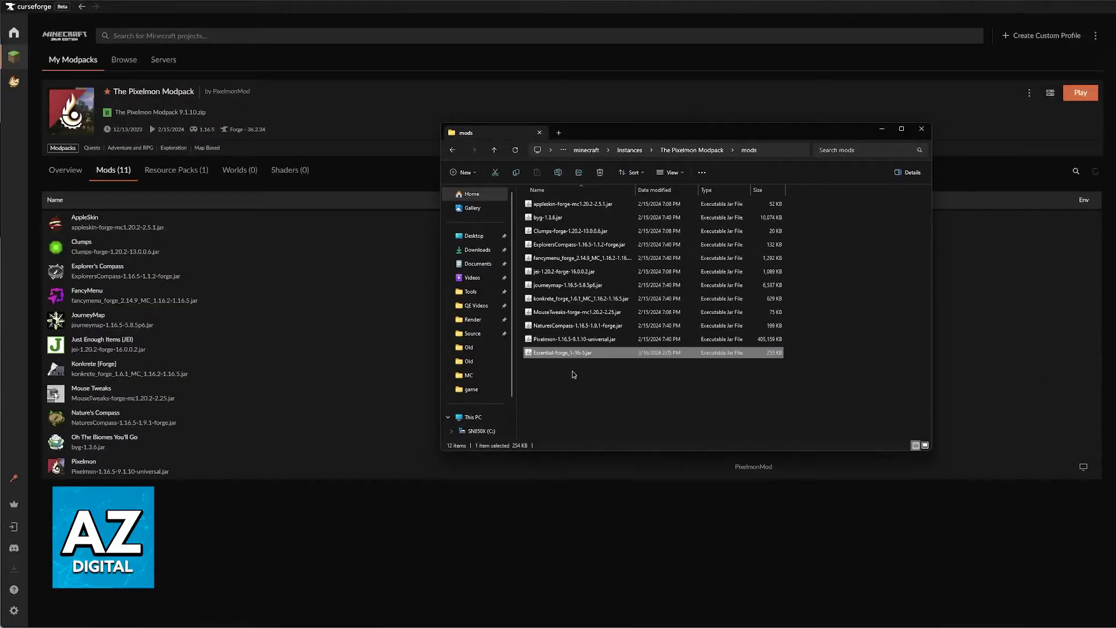
pyautogui.click(921, 129)
pyautogui.click(1080, 93)
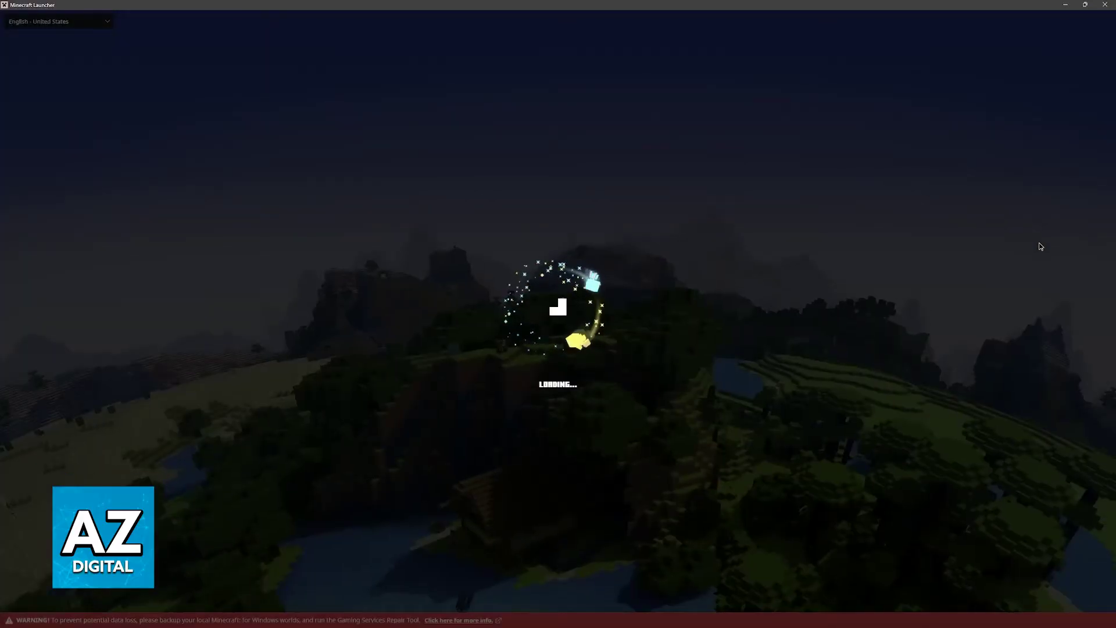
# - Bring CurseForge to the front while the Minecraft Launcher loads
pyautogui.click(1066, 4)
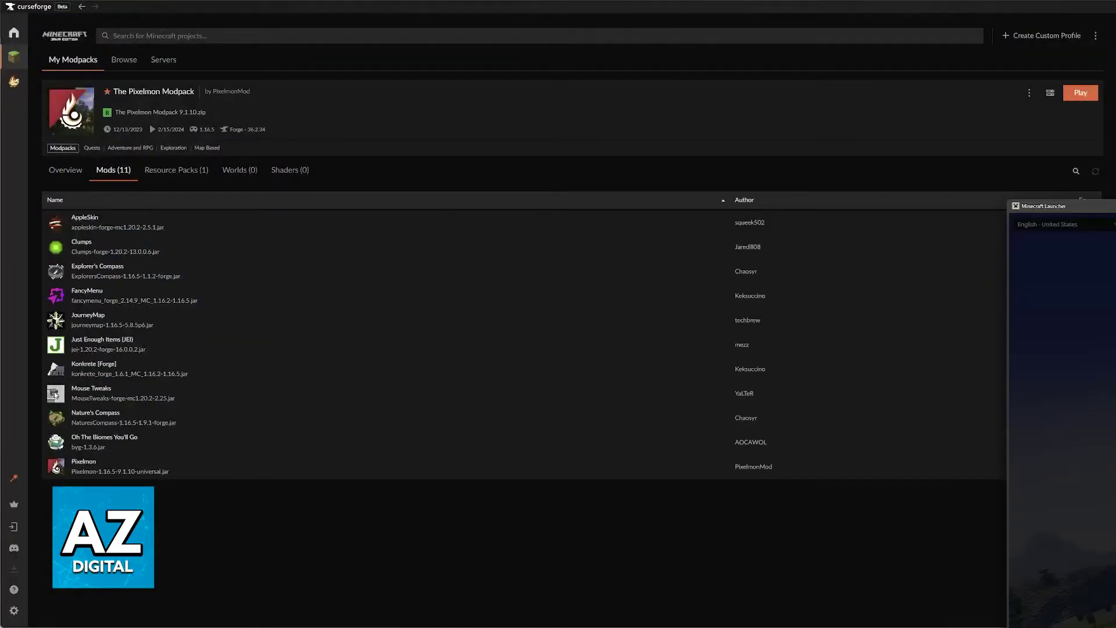